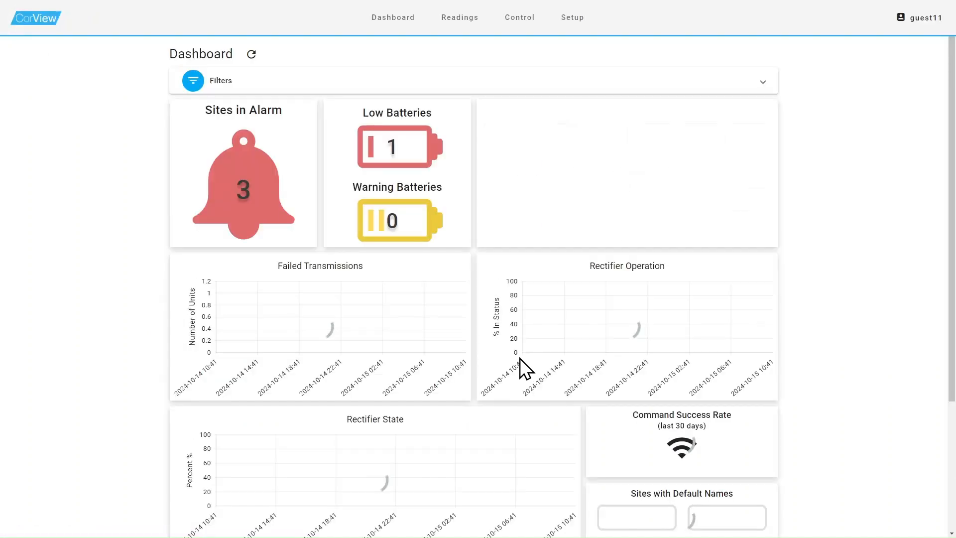
- Open the Readings table and search it for "DC Bond"
{"action": "left_click", "coordinate": [459, 30]}
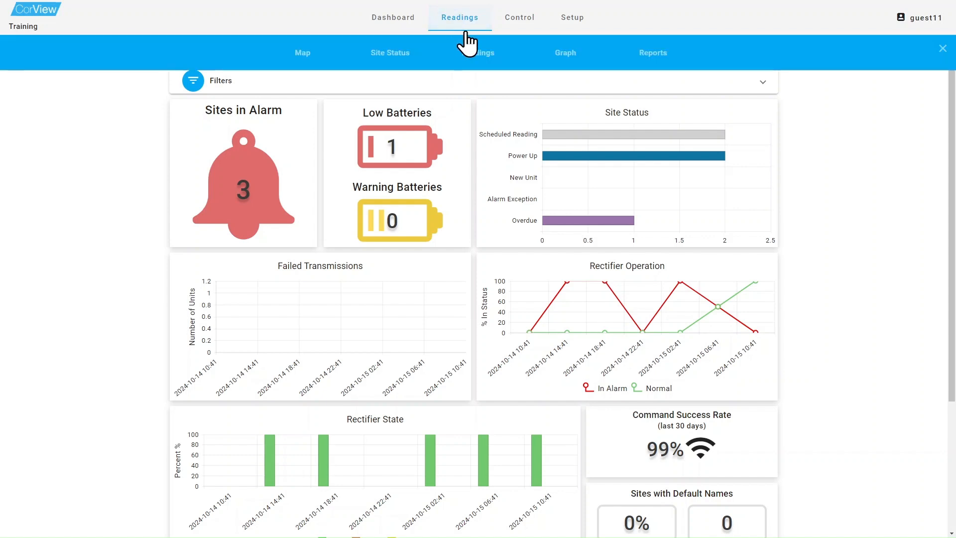
{"action": "left_click", "coordinate": [477, 53]}
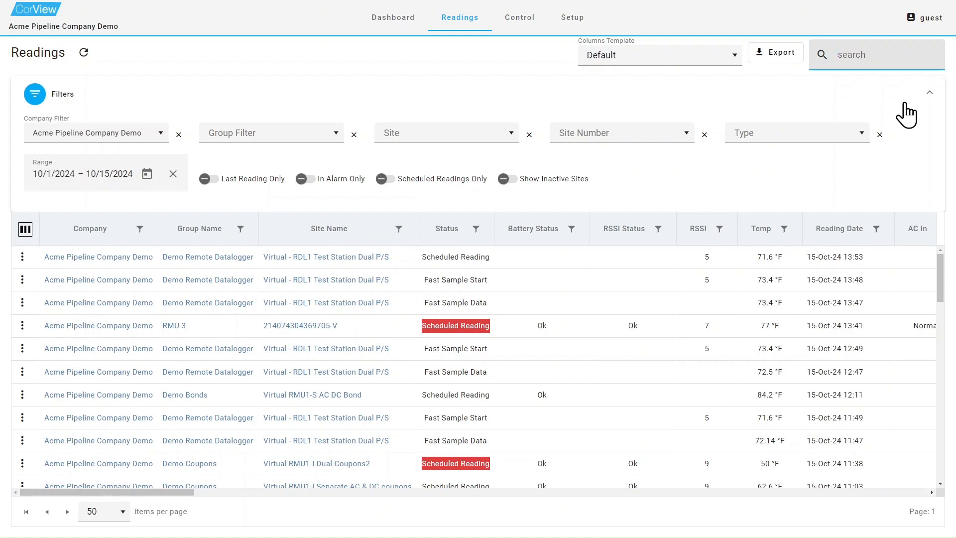
{"action": "left_click", "coordinate": [874, 58]}
{"action": "type", "text": "DC Bond"}
{"action": "key", "text": "Return"}
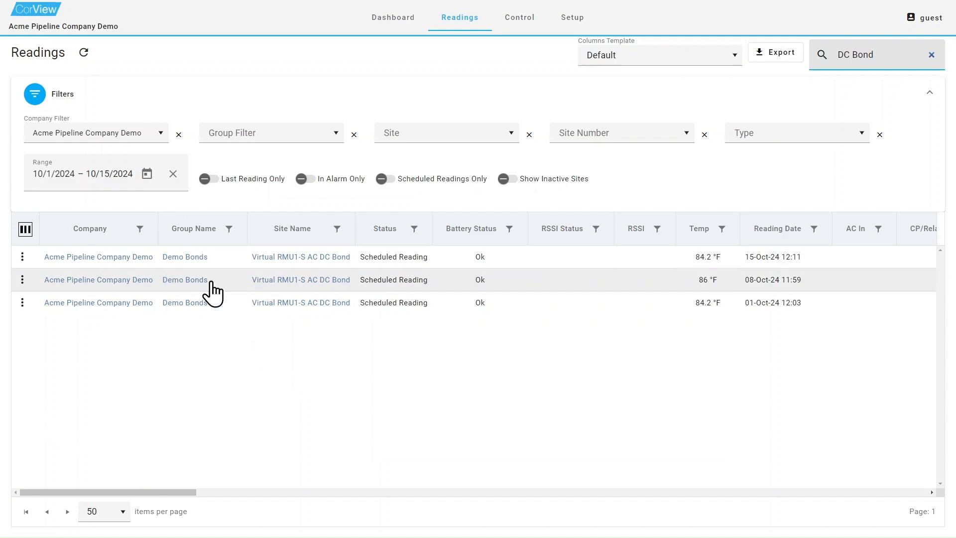
- Clear the previous search and search the readings for "rectifiers"
{"action": "left_click", "coordinate": [932, 55]}
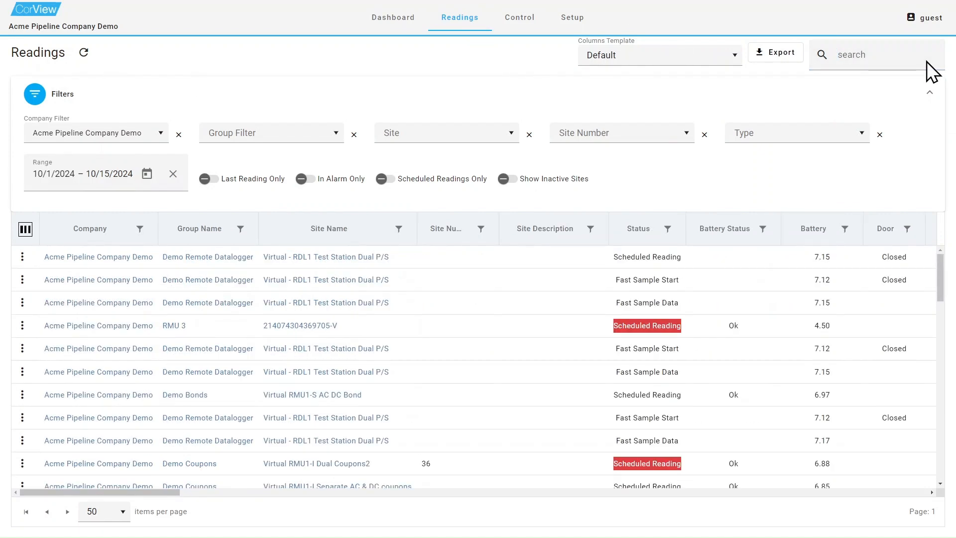
{"action": "left_click", "coordinate": [927, 61]}
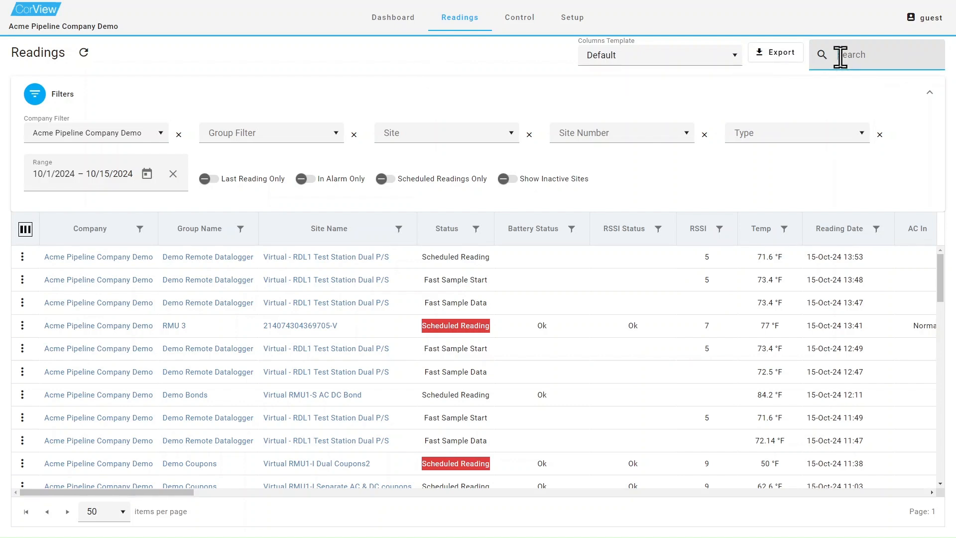
{"action": "type", "text": "rectifiers"}
{"action": "key", "text": "Return"}
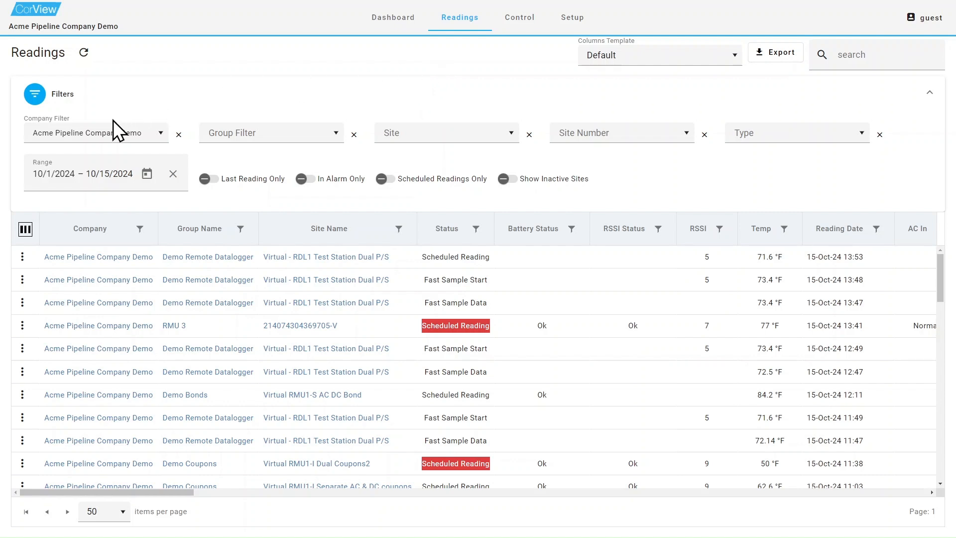
- Check the available companies in the Company Filter and filter the readings to the Demo Test Stations group
{"action": "left_click", "coordinate": [160, 139]}
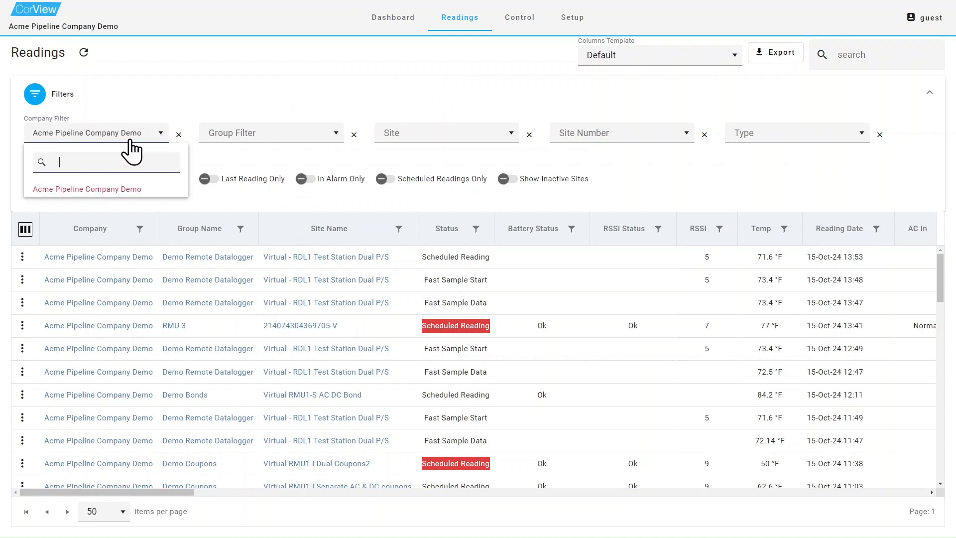
{"action": "left_click", "coordinate": [160, 135]}
{"action": "key", "text": "Tab"}
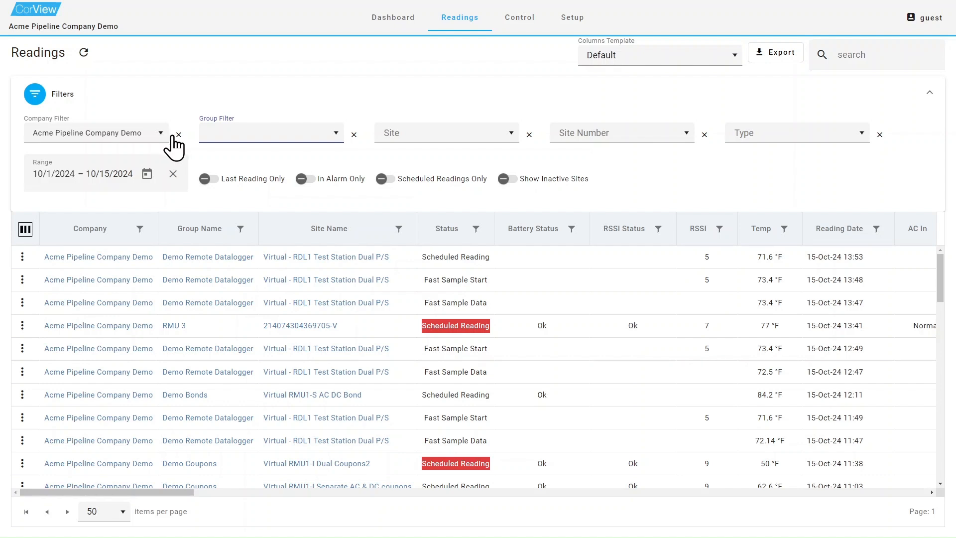
{"action": "left_click", "coordinate": [333, 134]}
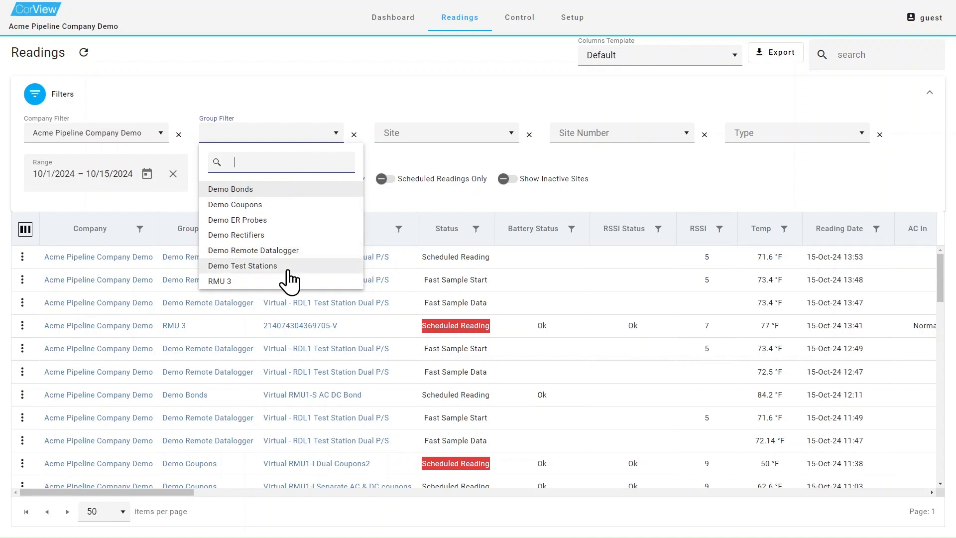
{"action": "left_click", "coordinate": [255, 267]}
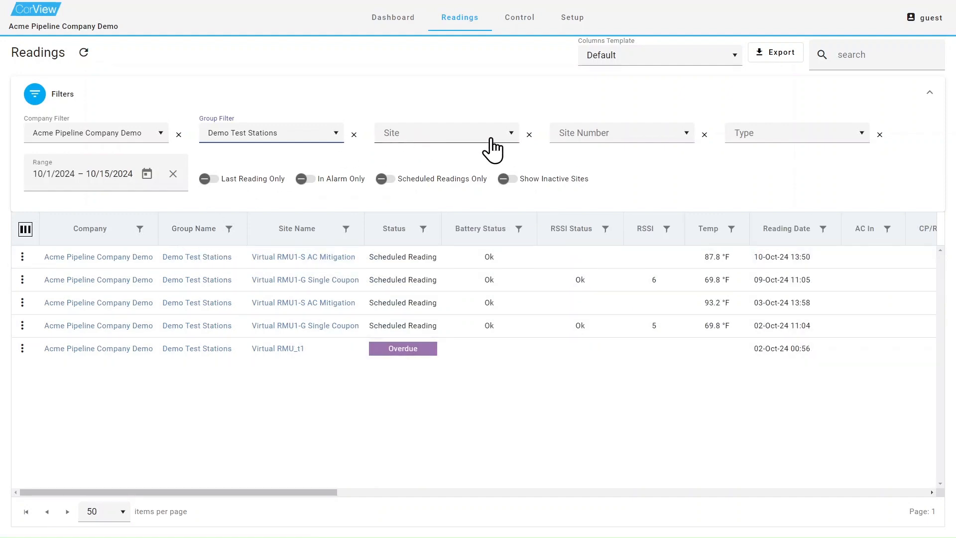
- Examine the choices offered by the Site and Site Number filters
{"action": "left_click", "coordinate": [512, 134]}
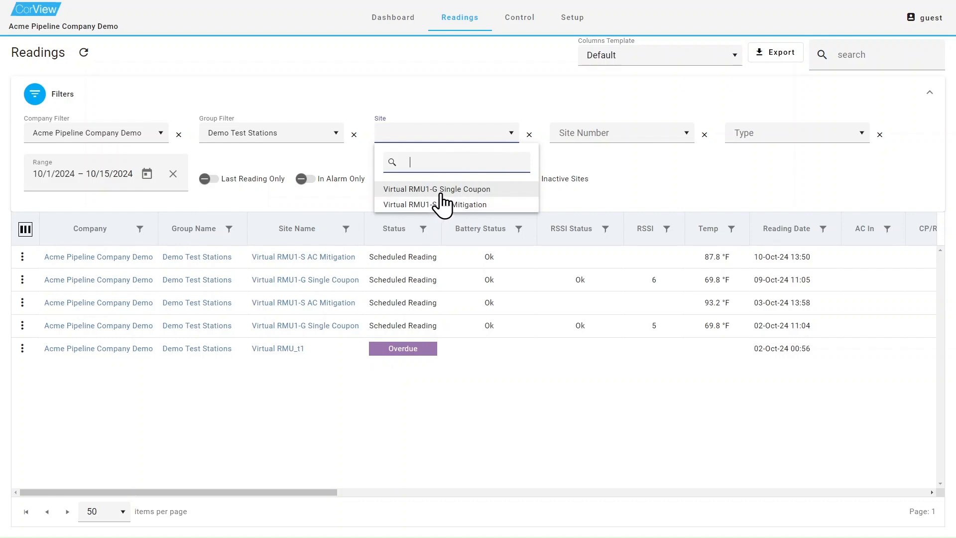
{"action": "left_click", "coordinate": [685, 134]}
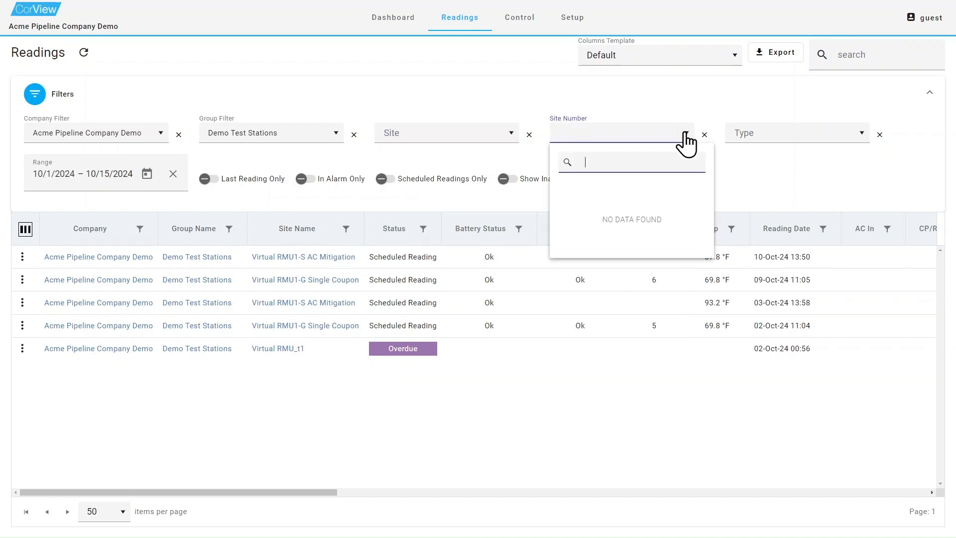
{"action": "left_click", "coordinate": [686, 134]}
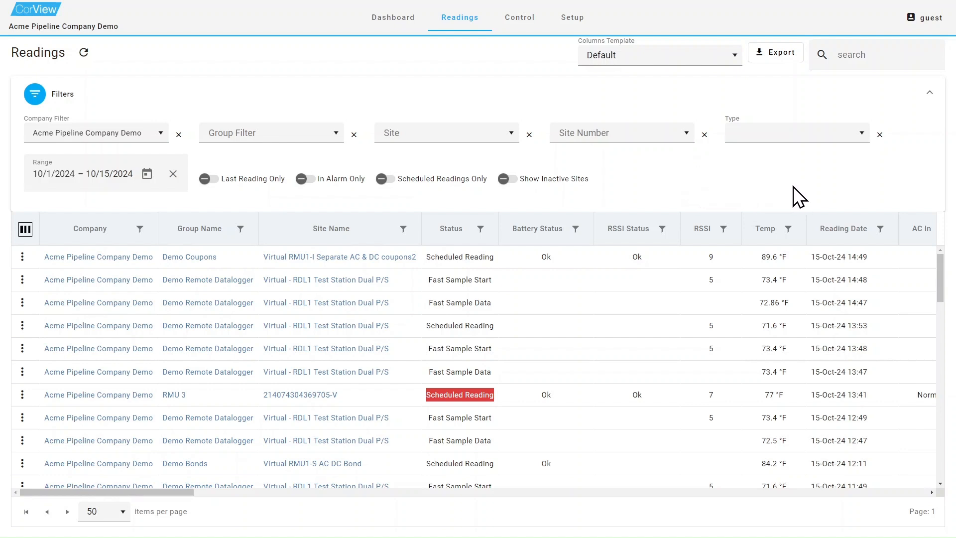
- Filter the readings to the Bond Points type and choose a date range starting on October 1, 2024
{"action": "left_click", "coordinate": [862, 139]}
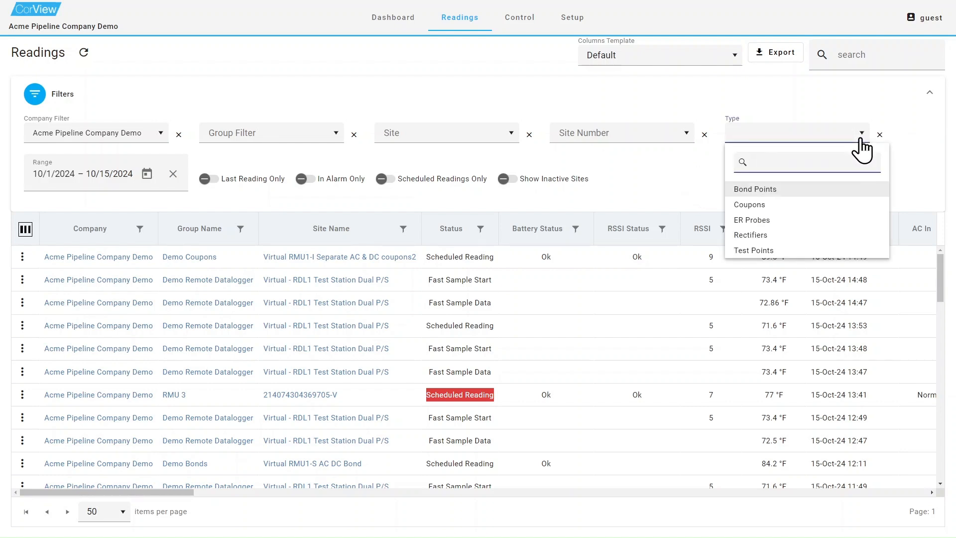
{"action": "left_click", "coordinate": [750, 190]}
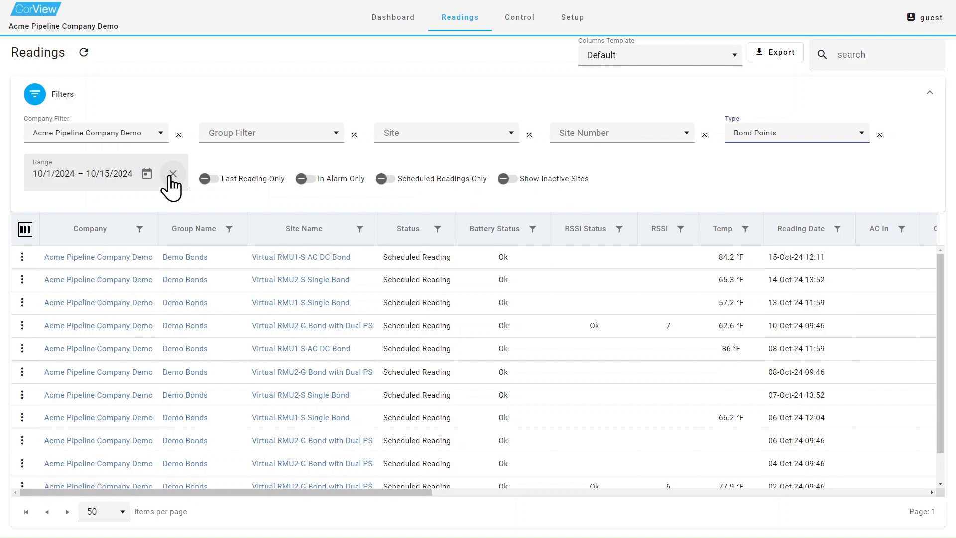
{"action": "left_click", "coordinate": [147, 174]}
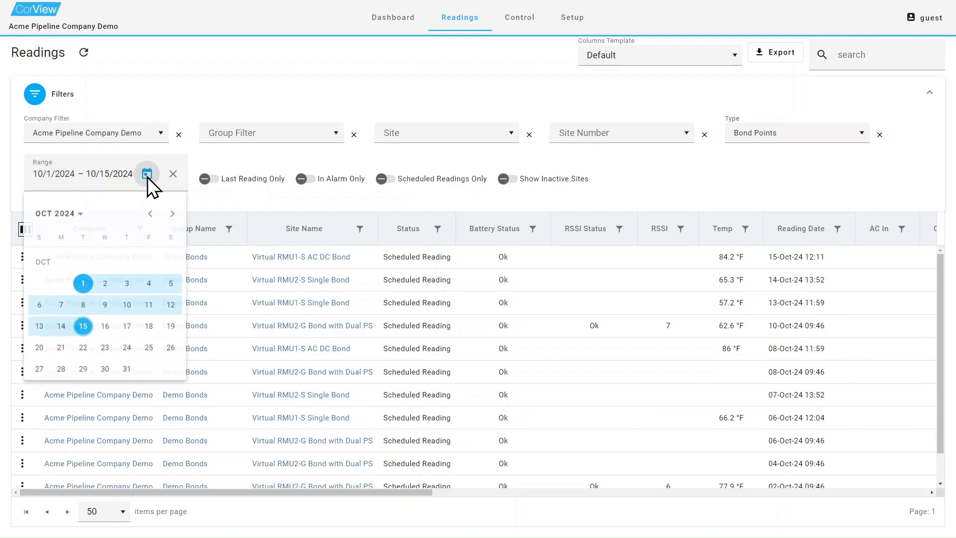
{"action": "left_click", "coordinate": [81, 286]}
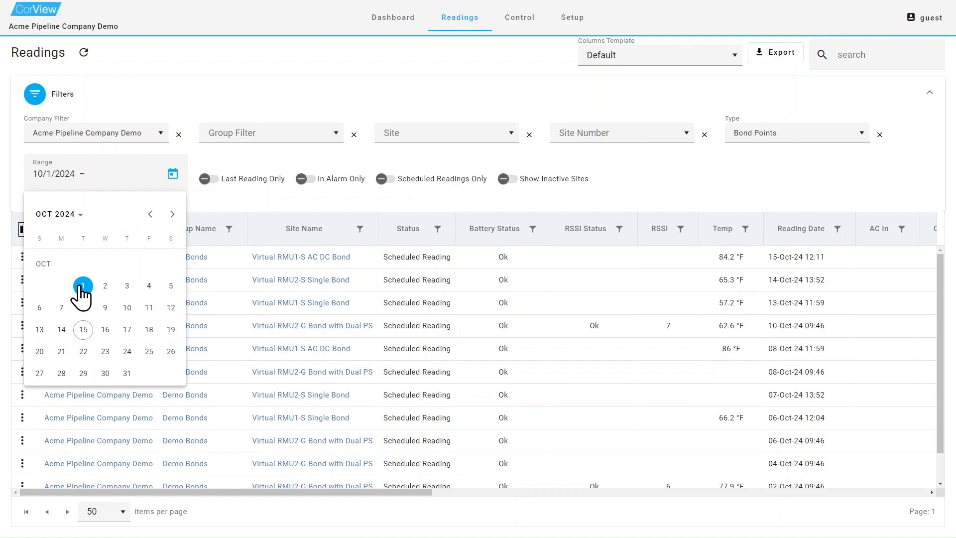
{"action": "left_click", "coordinate": [105, 330]}
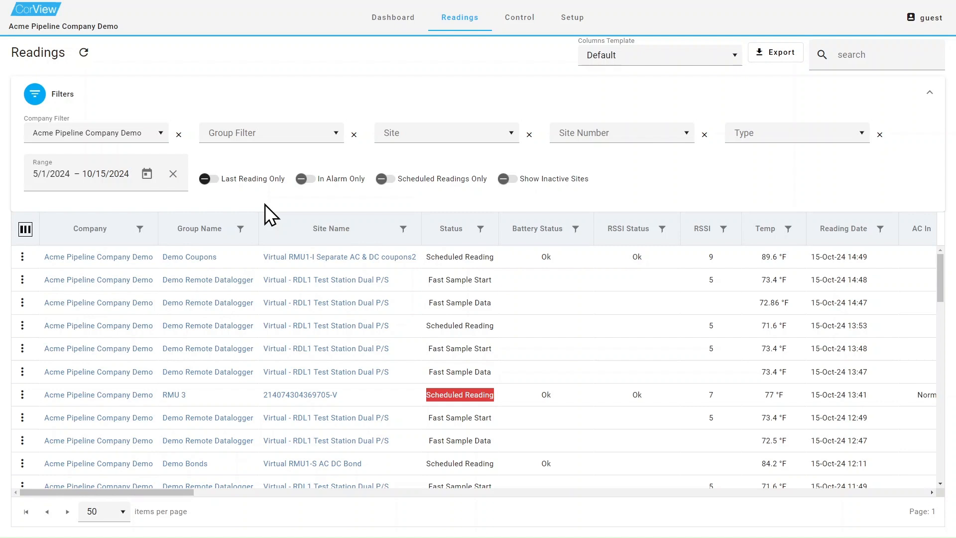
- Turn the Last Reading Only filter on and off, and do the same with In Alarm Only
{"action": "left_click", "coordinate": [207, 180]}
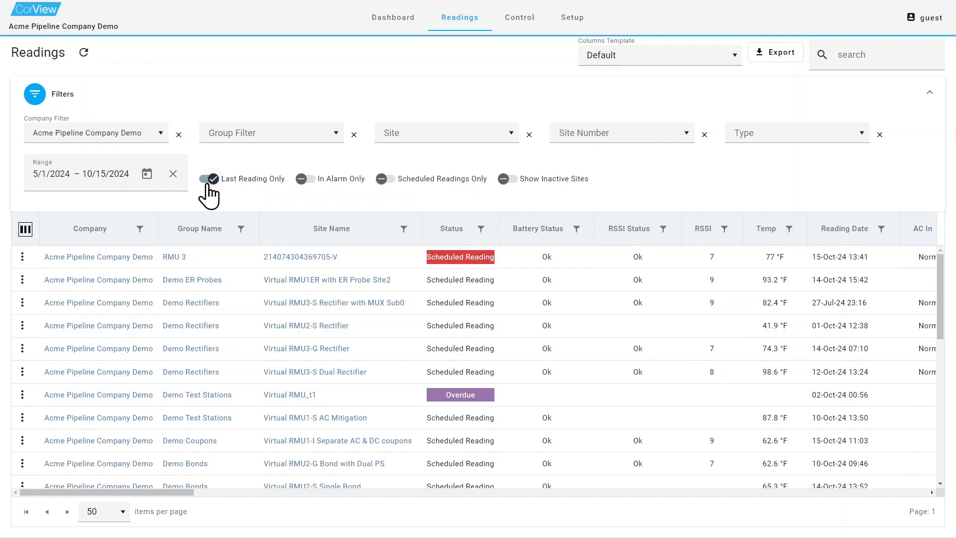
{"action": "left_click", "coordinate": [209, 184]}
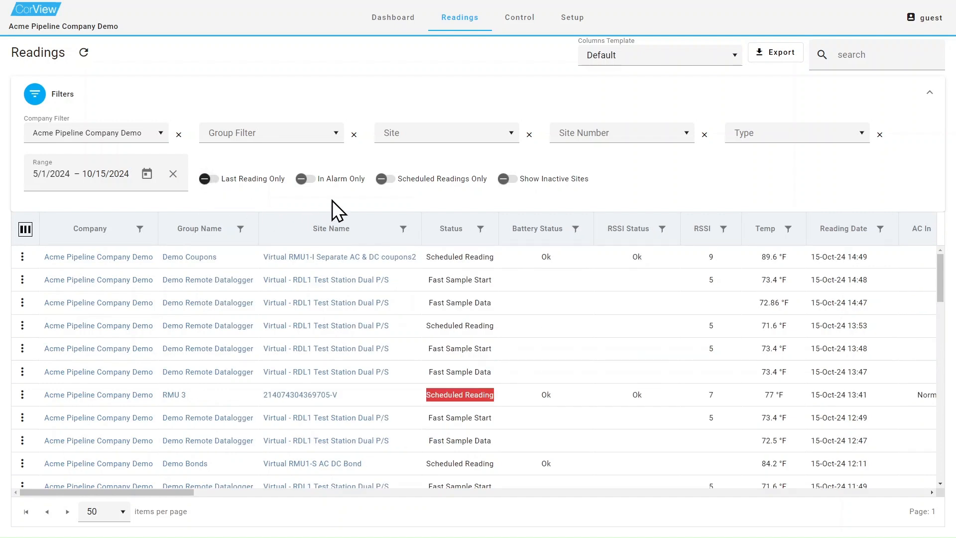
{"action": "left_click", "coordinate": [302, 179]}
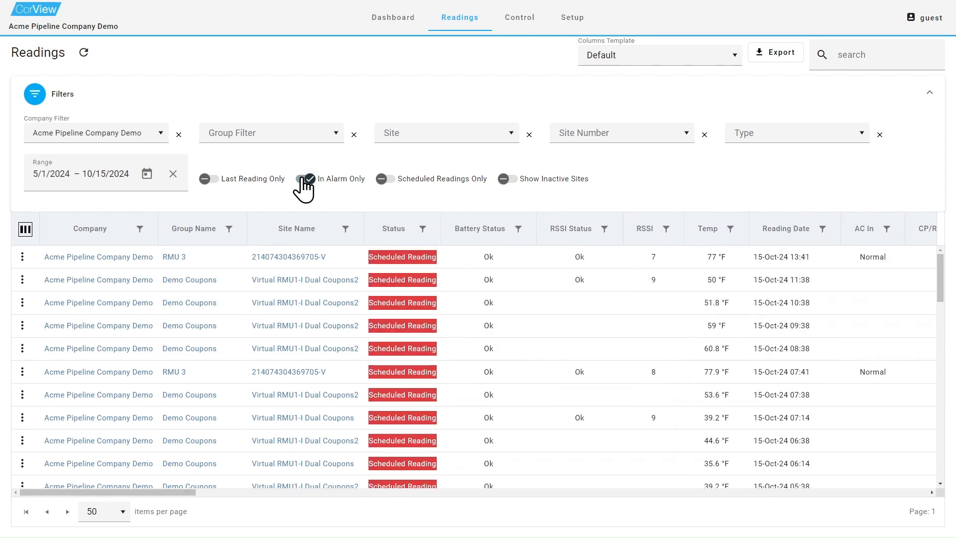
{"action": "left_click", "coordinate": [303, 180]}
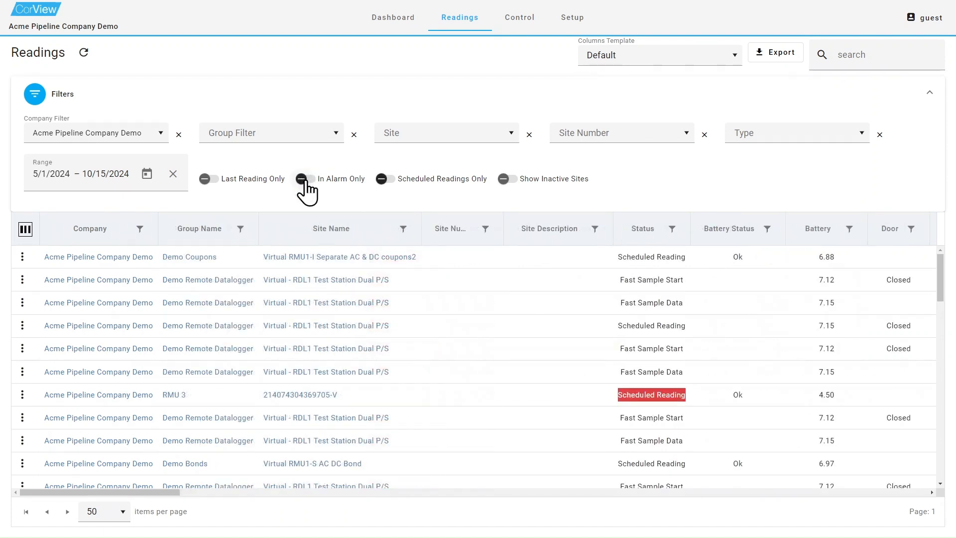
- Turn the Scheduled Readings Only and Show Inactive Sites filters on and off, and refresh the readings
{"action": "left_click", "coordinate": [388, 181]}
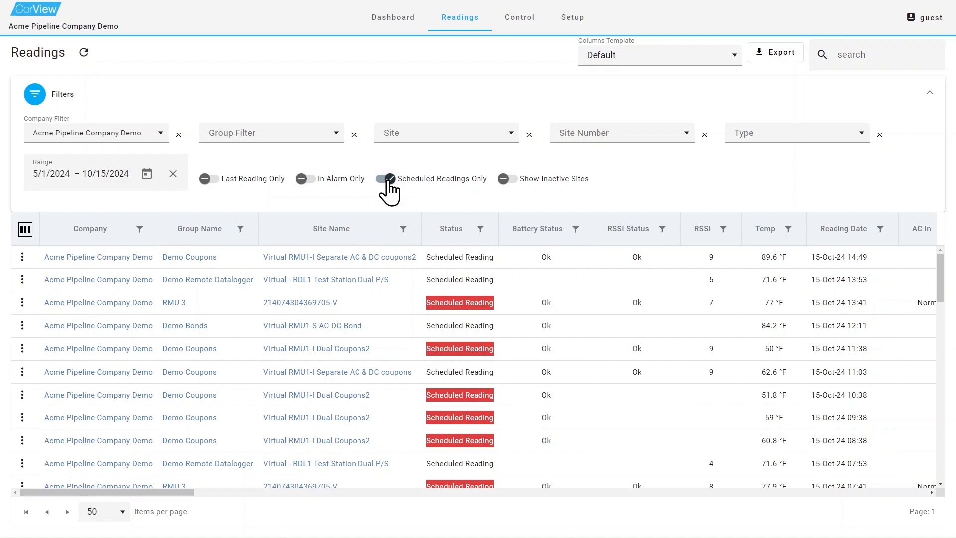
{"action": "left_click", "coordinate": [387, 179]}
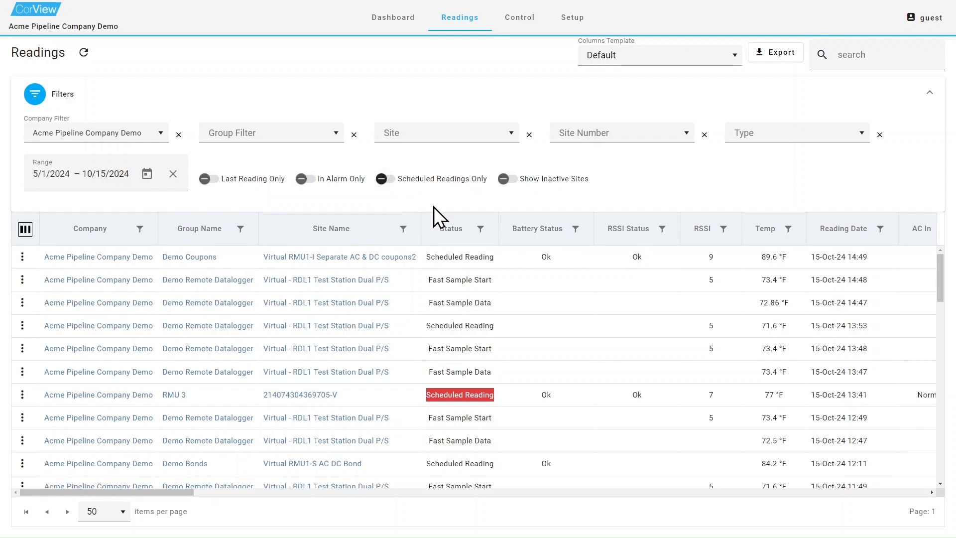
{"action": "left_click", "coordinate": [505, 179]}
{"action": "left_click", "coordinate": [504, 180]}
{"action": "left_click", "coordinate": [84, 54]}
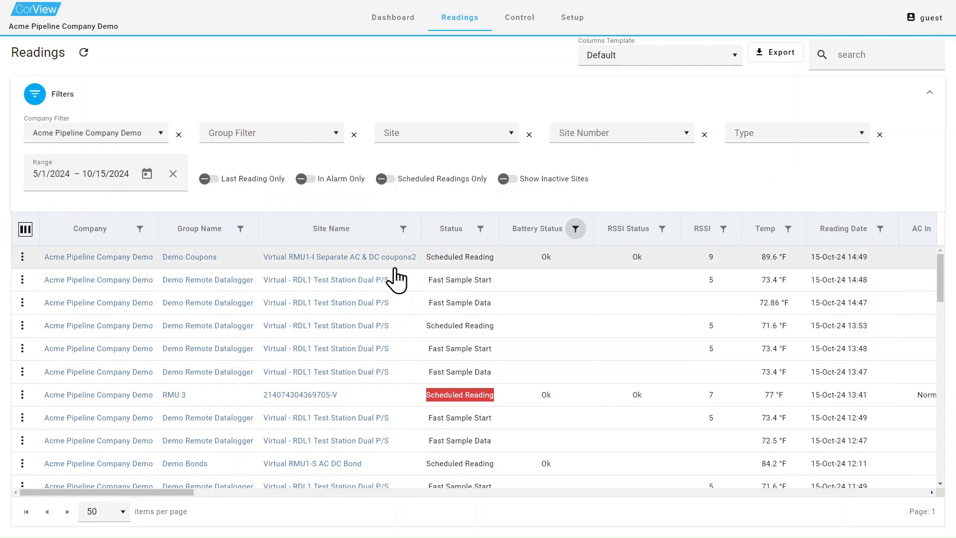
- Filter the Battery Status column to Low readings and clear that column filter again
{"action": "left_click", "coordinate": [575, 229]}
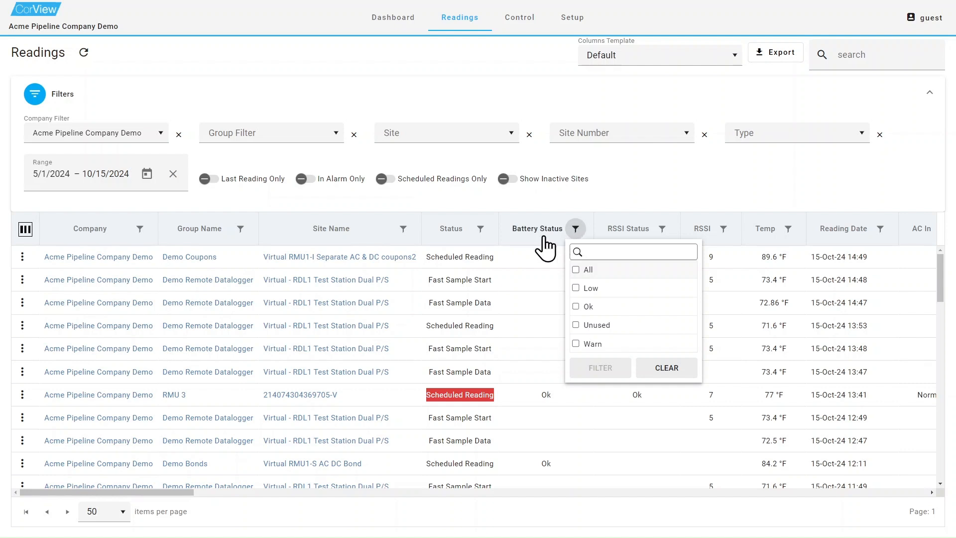
{"action": "left_click", "coordinate": [576, 288]}
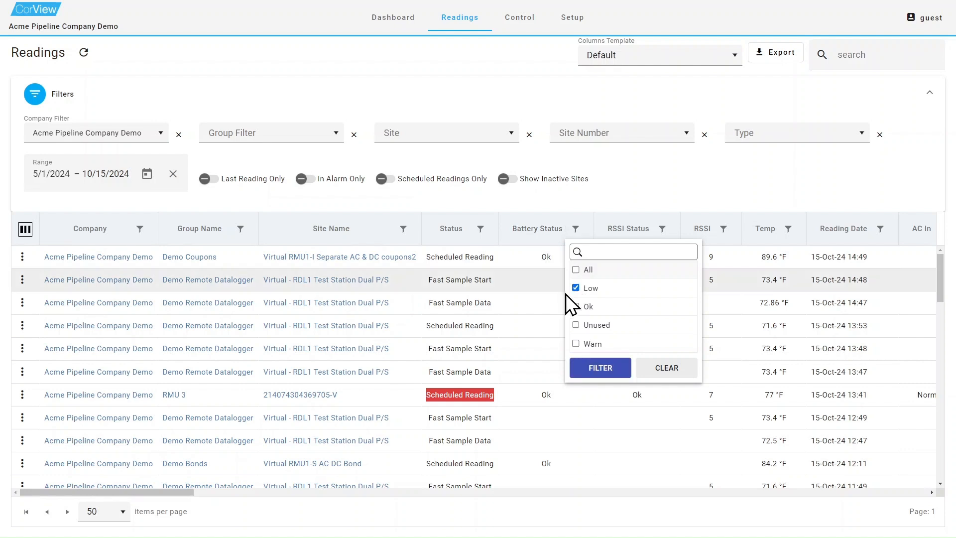
{"action": "left_click", "coordinate": [593, 368]}
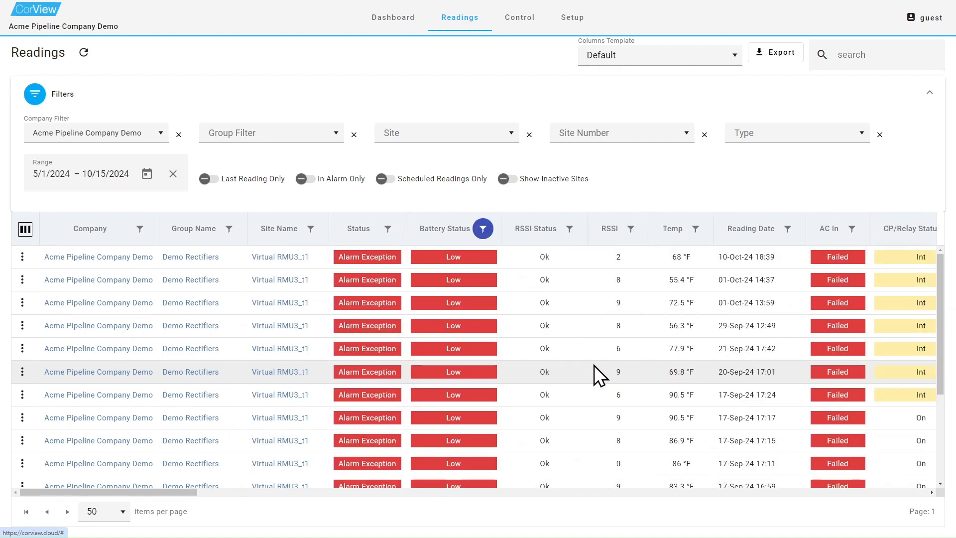
{"action": "left_click", "coordinate": [483, 231]}
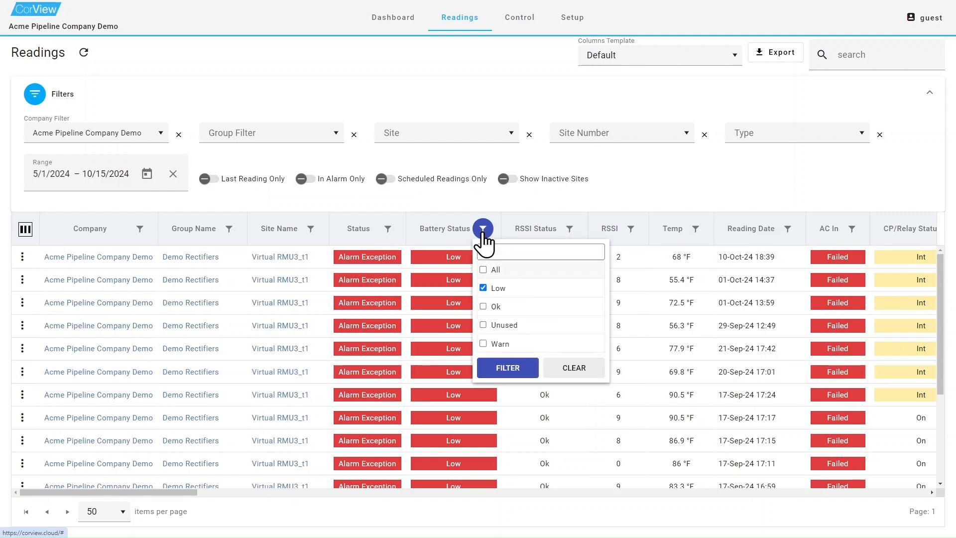
{"action": "left_click", "coordinate": [583, 368]}
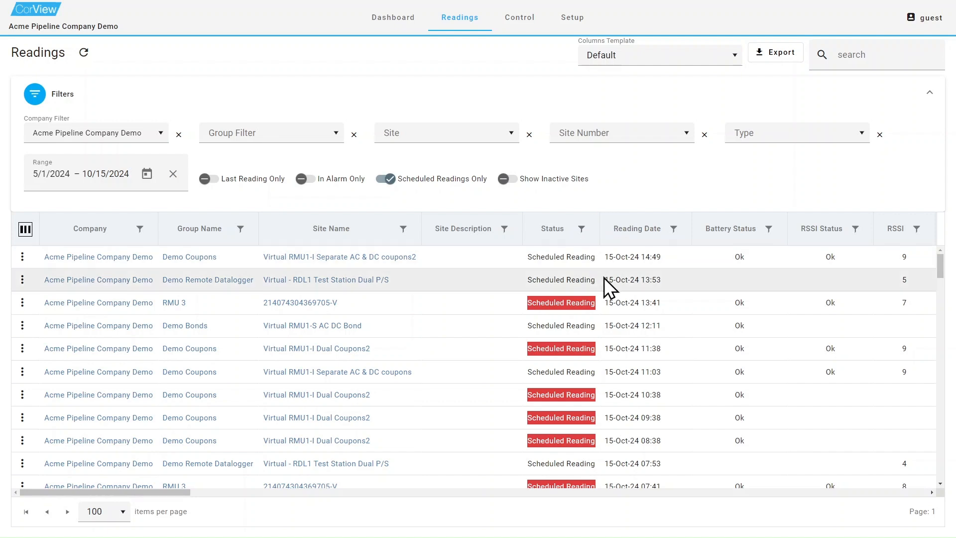
- Sort the readings by Reading Date in ascending order, reverse the sort, and move that column directly after Site Name
{"action": "left_click", "coordinate": [629, 228]}
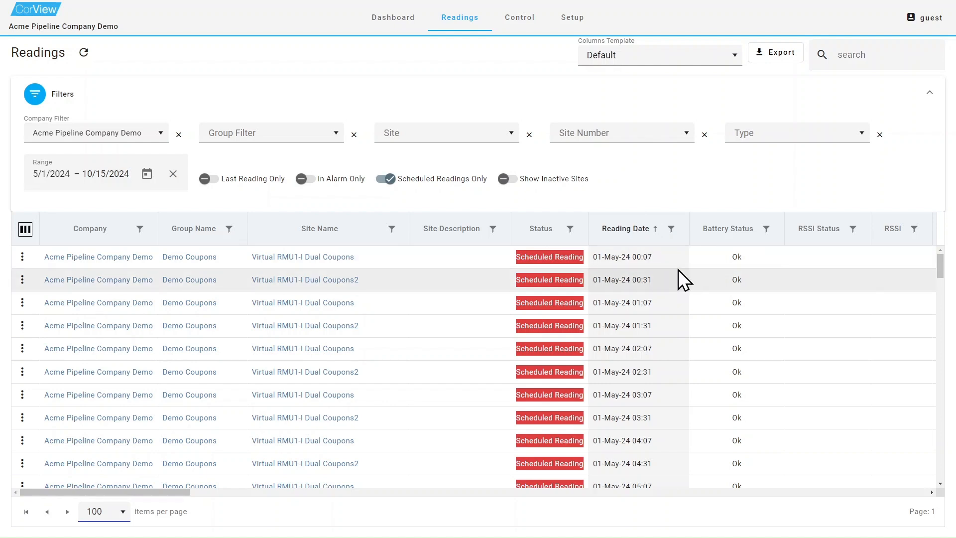
{"action": "left_click", "coordinate": [637, 233]}
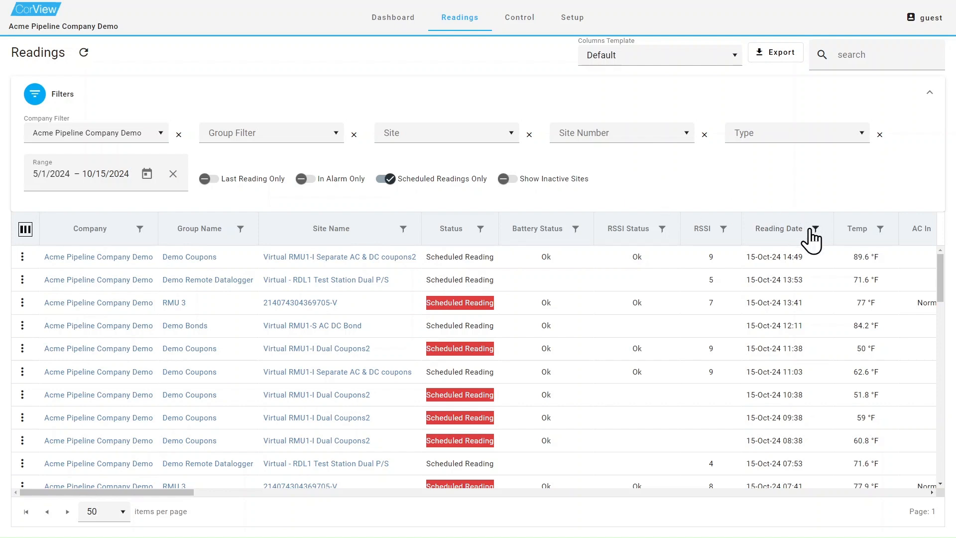
{"action": "mouse_move", "coordinate": [780, 241]}
{"action": "left_mouse_down"}
{"action": "mouse_move", "coordinate": [529, 252]}
{"action": "mouse_move", "coordinate": [420, 245]}
{"action": "mouse_move", "coordinate": [420, 230]}
{"action": "left_mouse_up"}
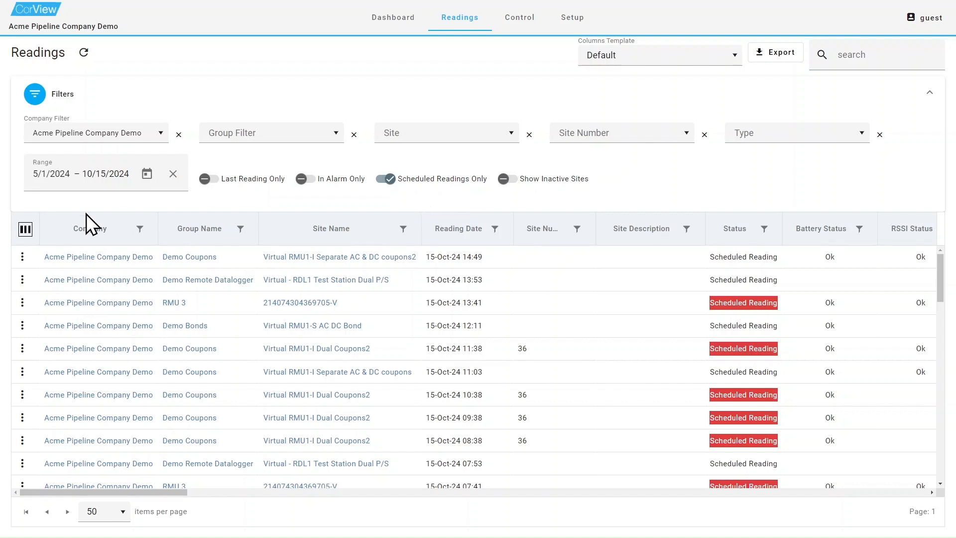
- Hide the Site Number column in the readings table and view the available items-per-page options
{"action": "left_click", "coordinate": [24, 229]}
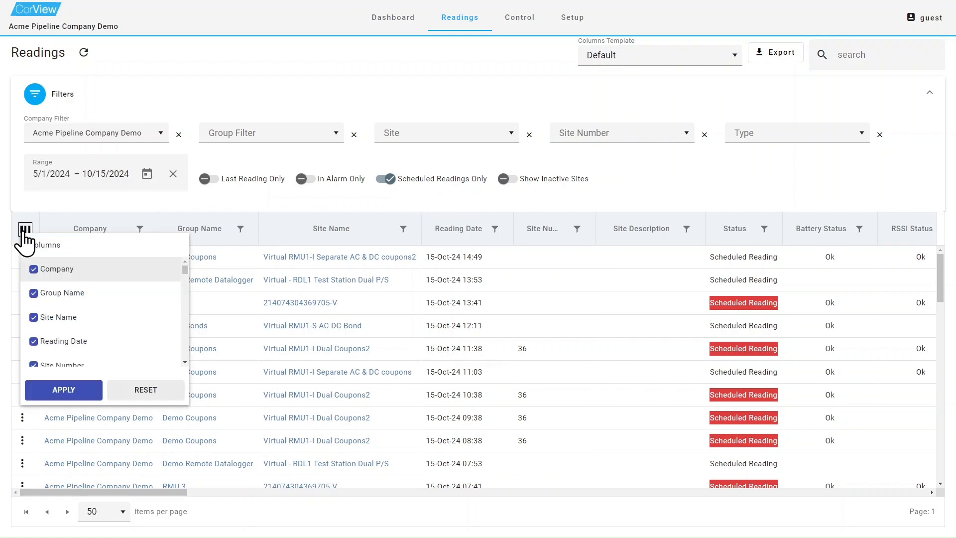
{"action": "scroll", "coordinate": [75, 271], "scroll_direction": "down", "scroll_amount": 2}
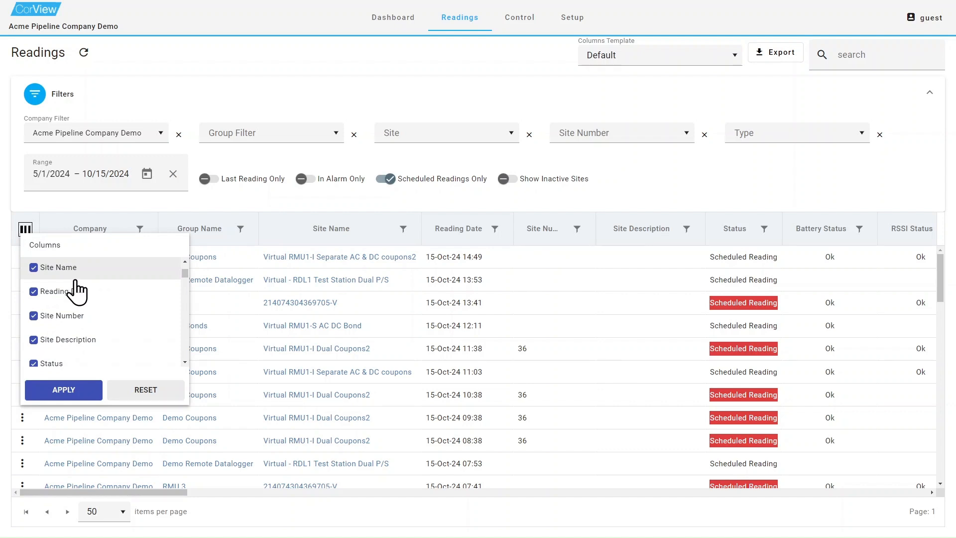
{"action": "left_click", "coordinate": [33, 316]}
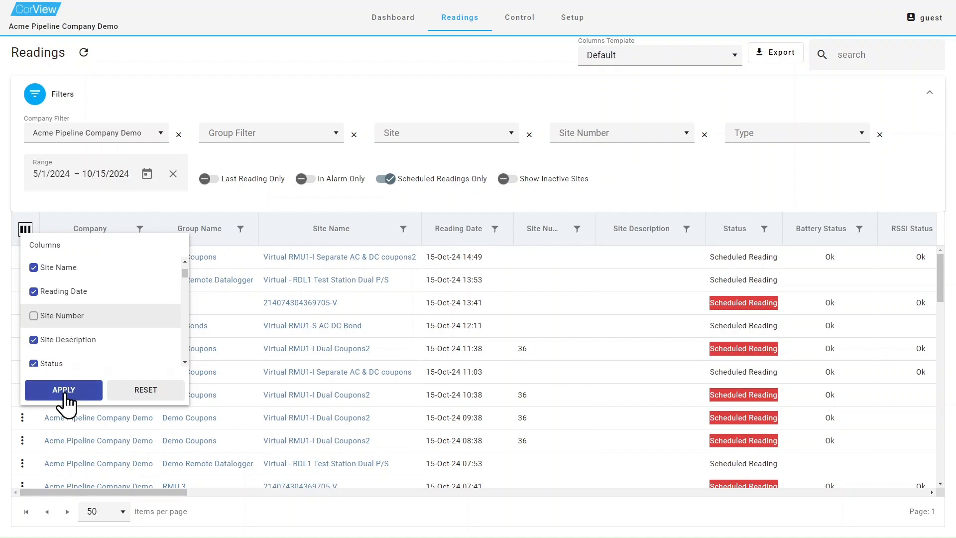
{"action": "left_click", "coordinate": [63, 390]}
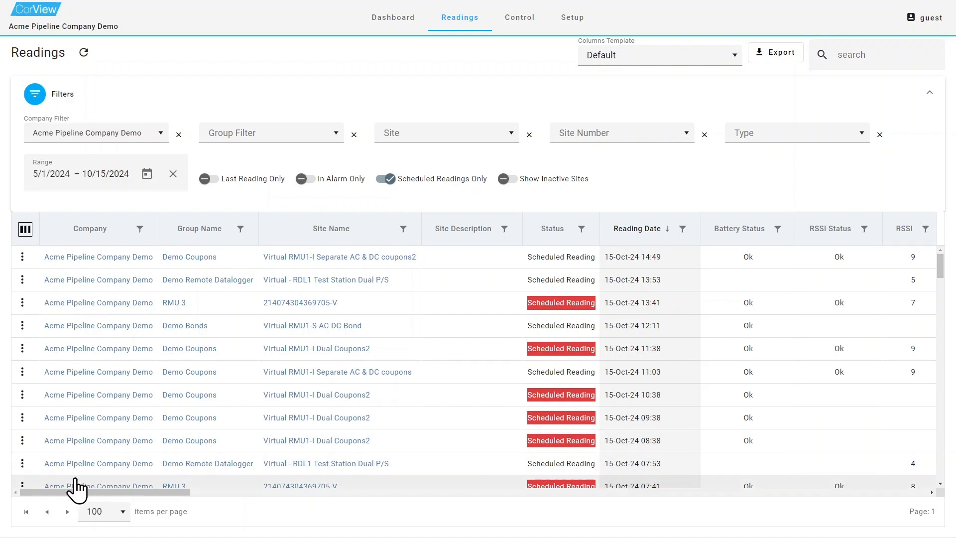
{"action": "left_click", "coordinate": [123, 512]}
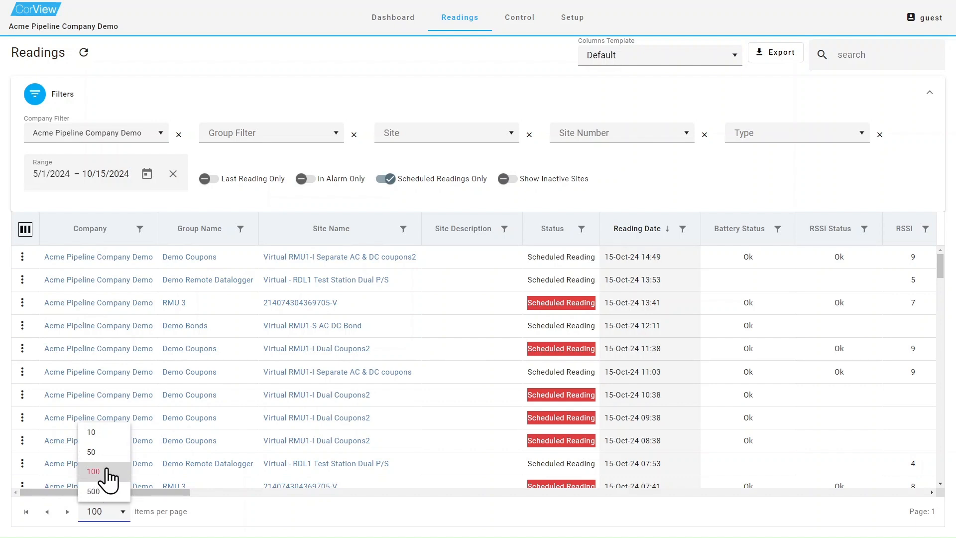
{"action": "left_click", "coordinate": [195, 522]}
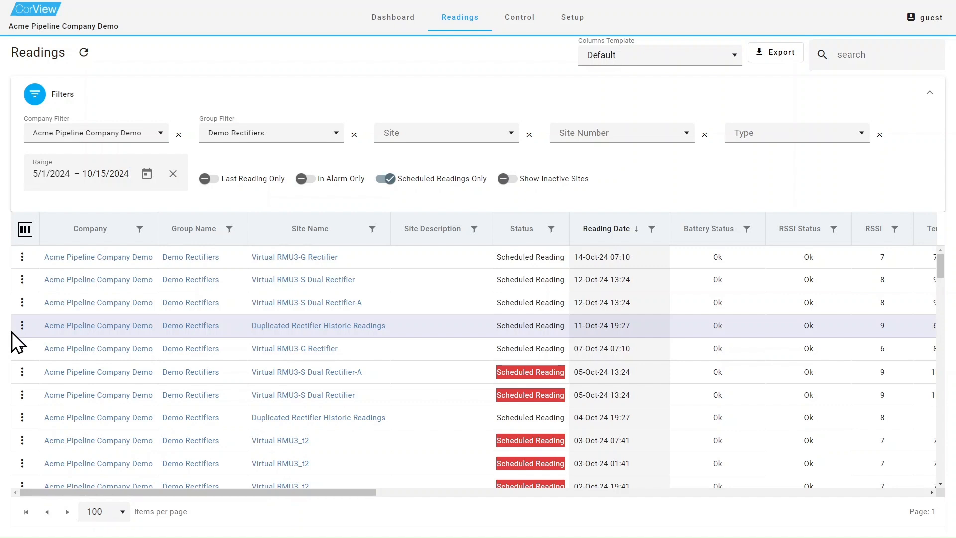
- Go to the map from the 11-Oct-24 19:27 reading of Duplicated Rectifier Historic Readings and clear the map's Site Name filter
{"action": "left_click", "coordinate": [22, 327]}
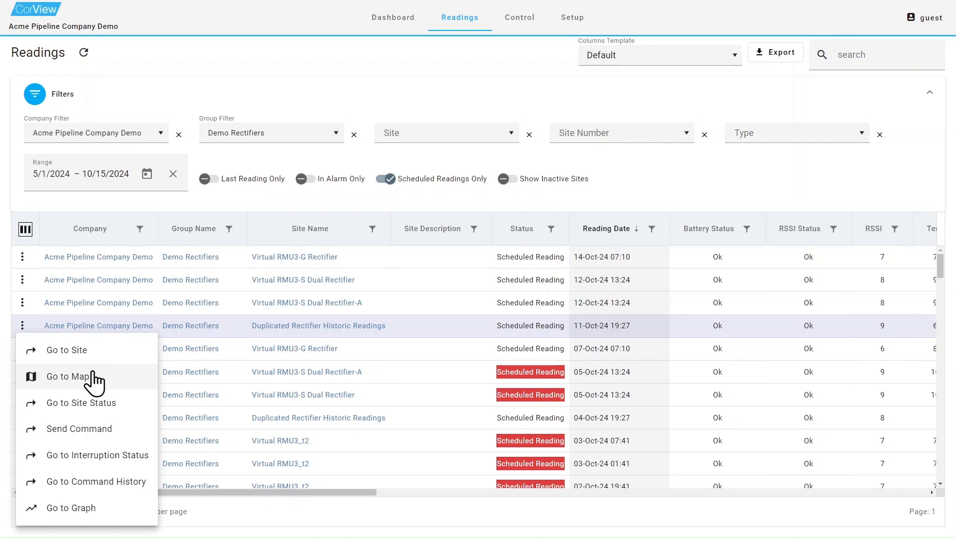
{"action": "left_click", "coordinate": [65, 377]}
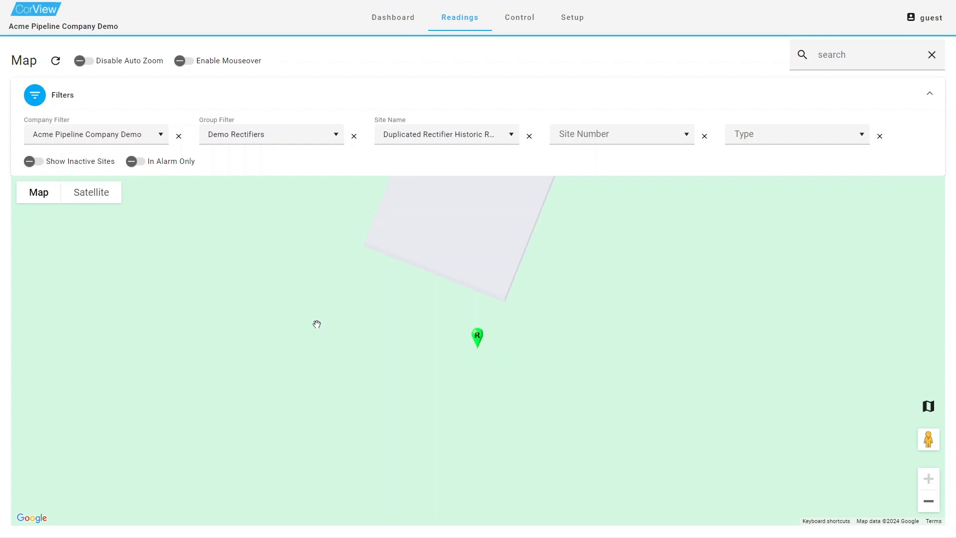
{"action": "left_click", "coordinate": [528, 136]}
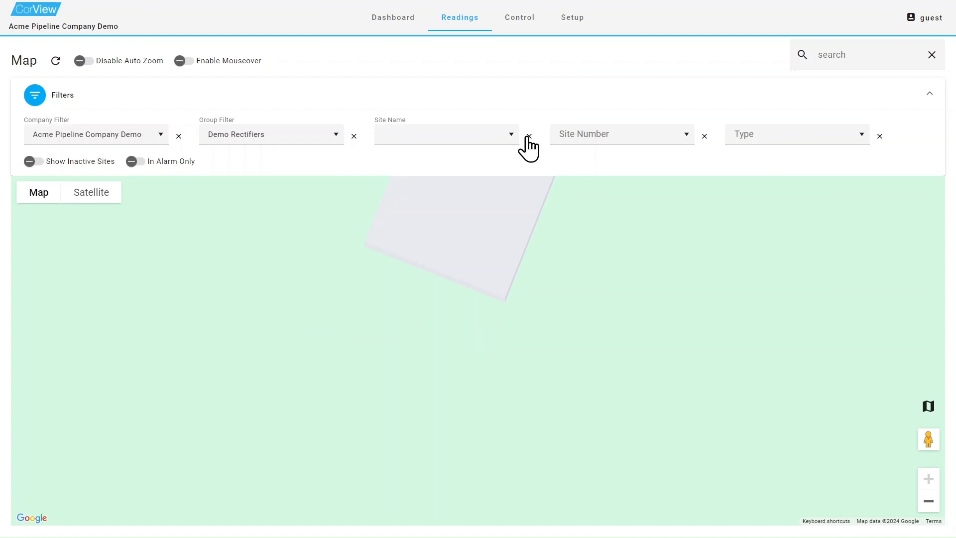